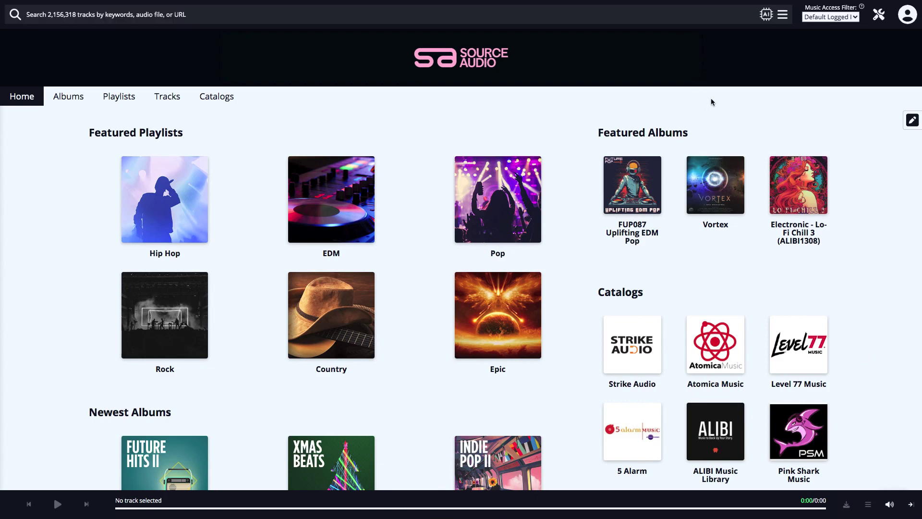
Search Artemis in natural language for 'a song that sounds like an 80s theme song'
click(767, 17)
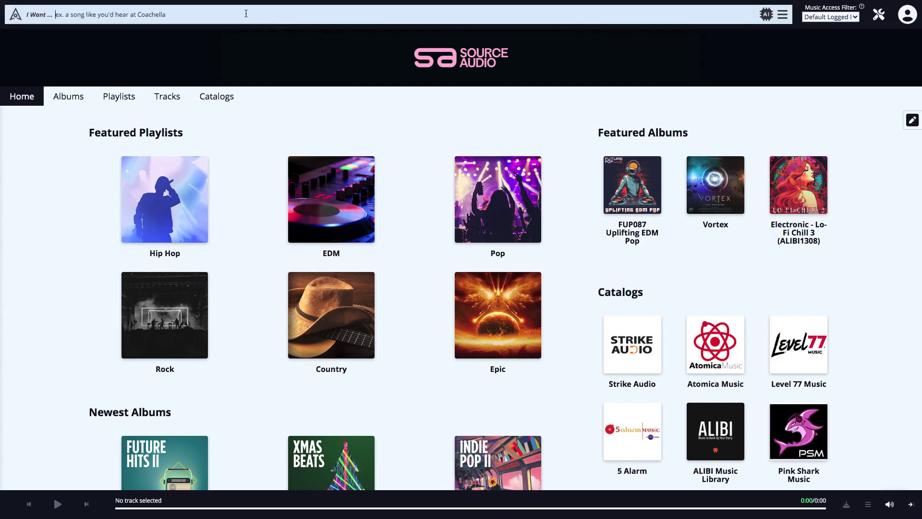
click(246, 13)
text(a)
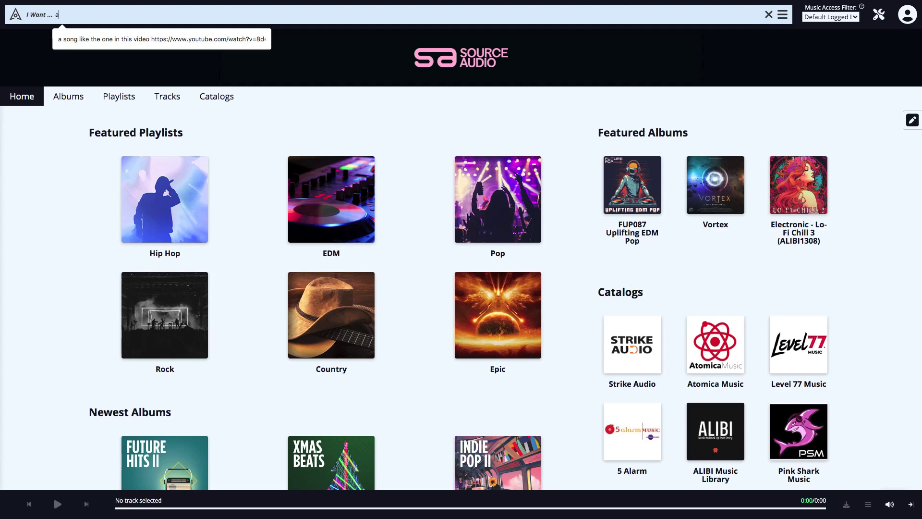
text( song that sounds like an)
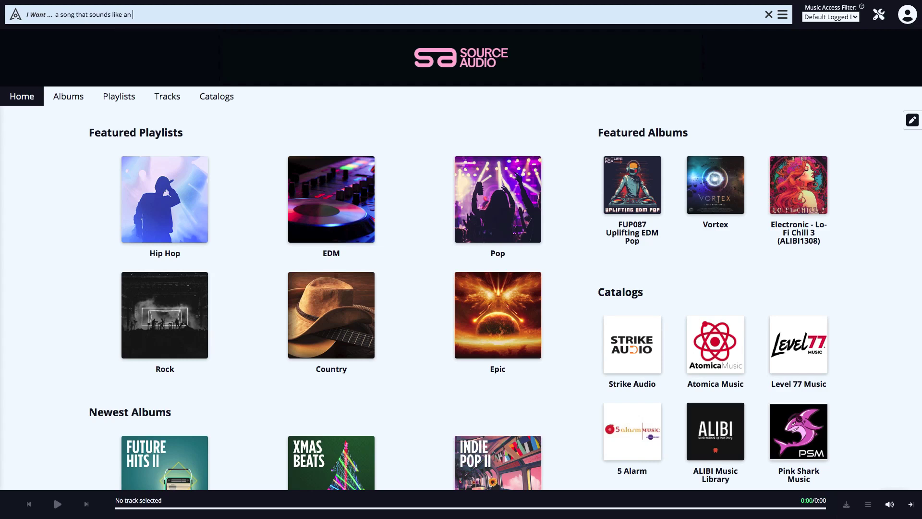
text( 80s theme s)
text(ong)
key(Return)
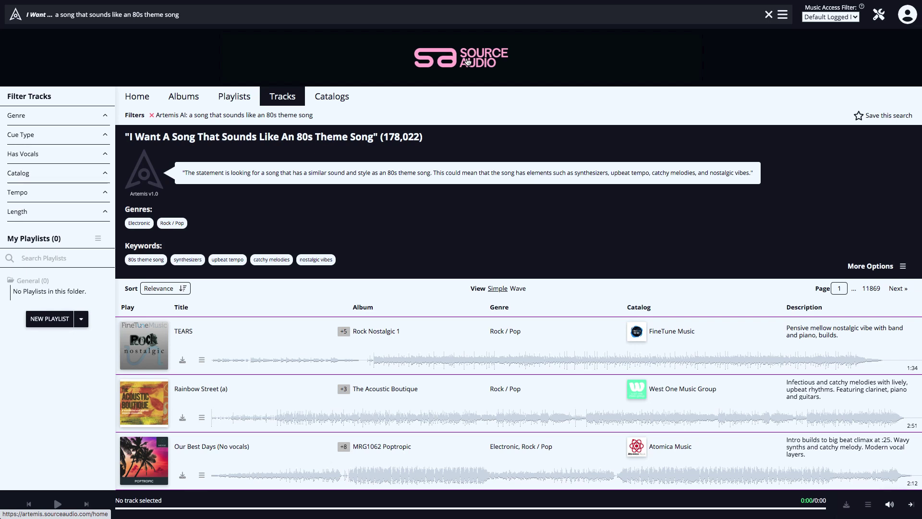
Clear the Artemis search and return to the home page
click(154, 14)
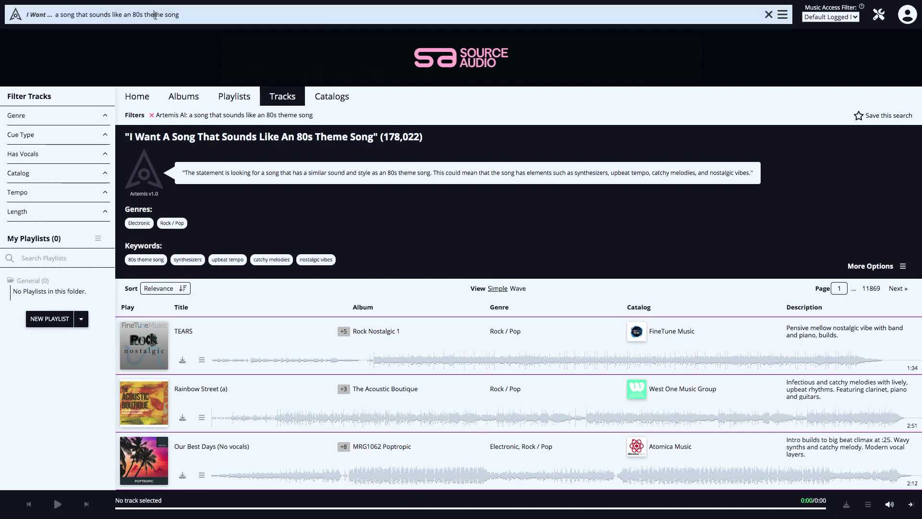
click(469, 64)
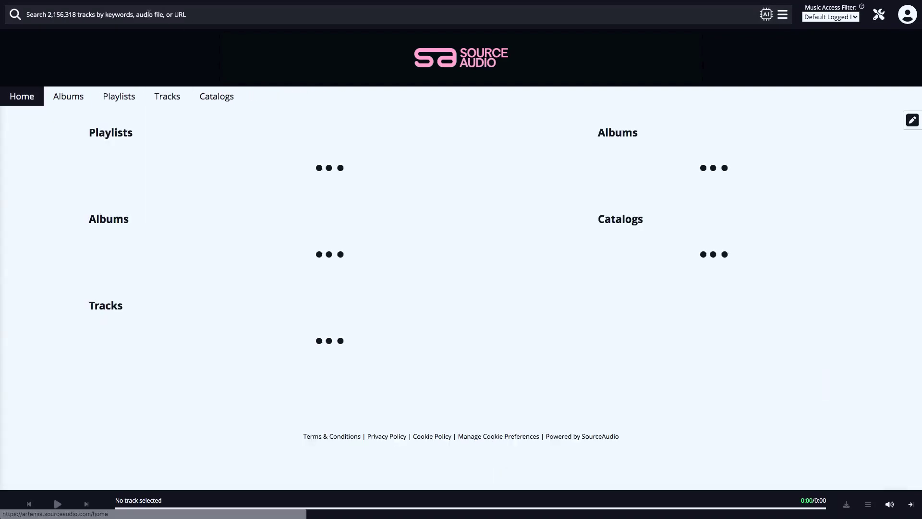
Paste the Star Wars Main Theme (Full) YouTube link to run a Sonic Search
click(148, 14)
key(ctrl+v)
key(Return)
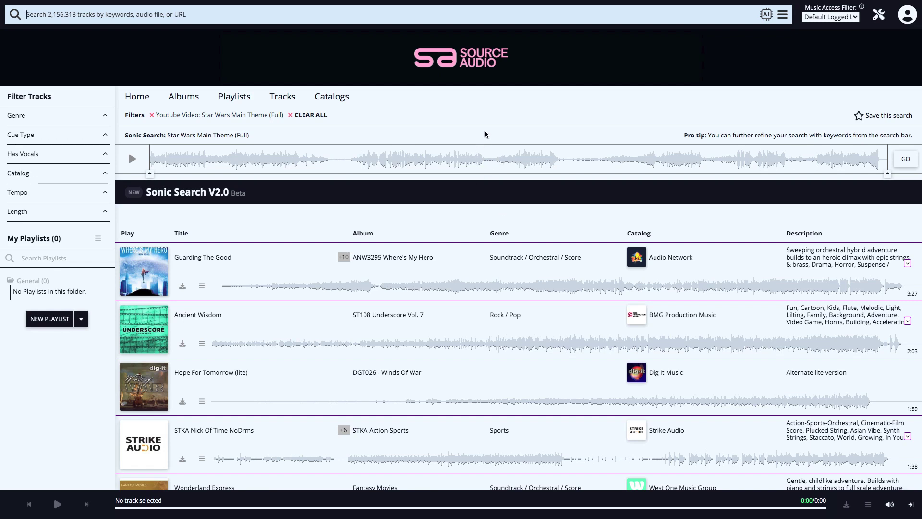
Open the options menu for the 'Hope For Tomorrow (lite)' track
mouse_move(504, 386)
click(202, 400)
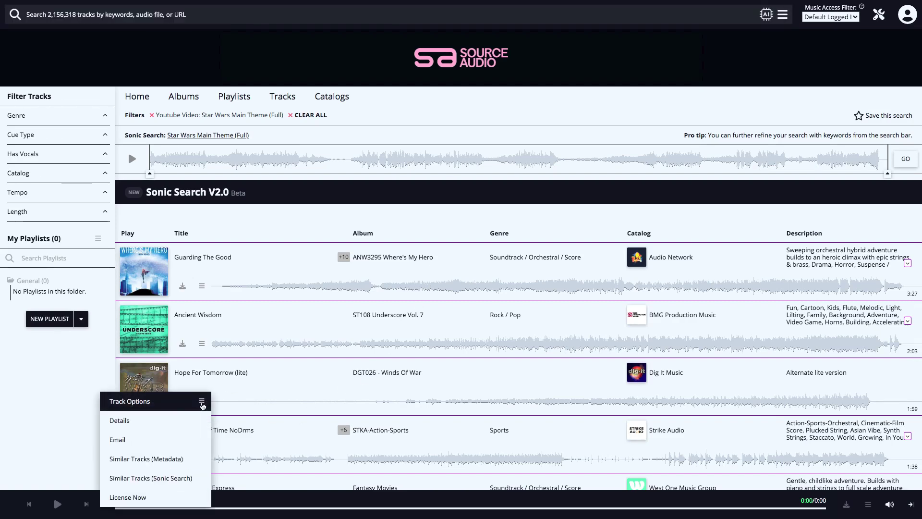